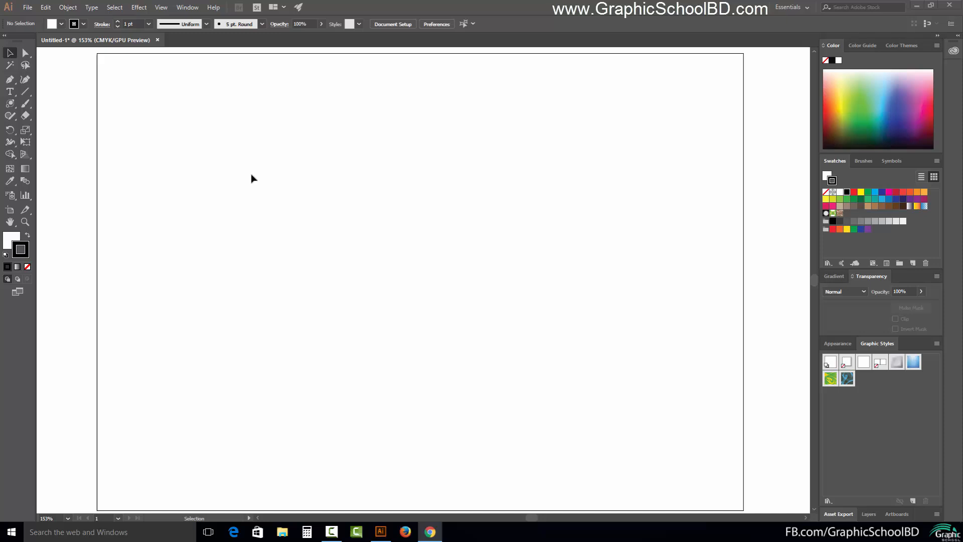
- Show the Stroke panel and place it over the artboard's upper-right area
left_click_drag(313, 185, 307, 184)
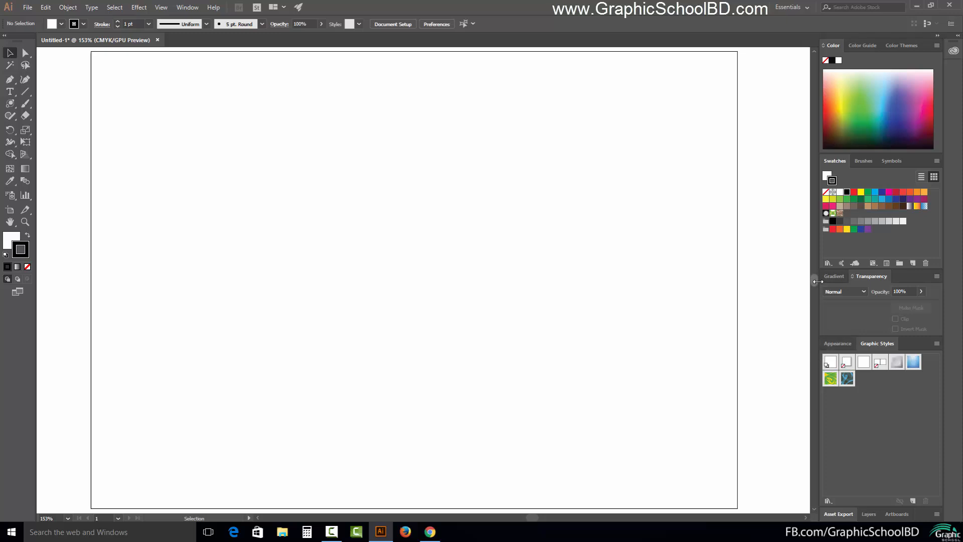
left_click(835, 277)
left_click(188, 7)
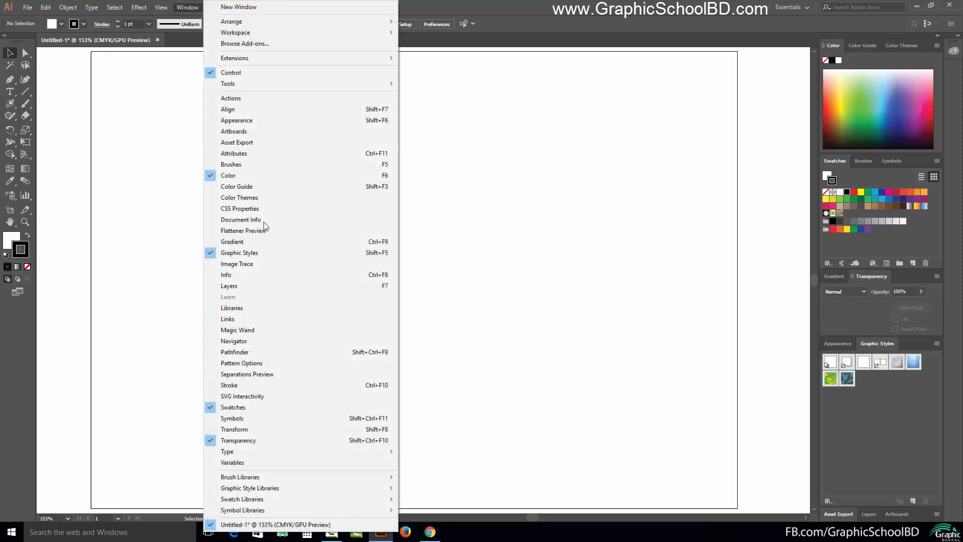
left_click(259, 386)
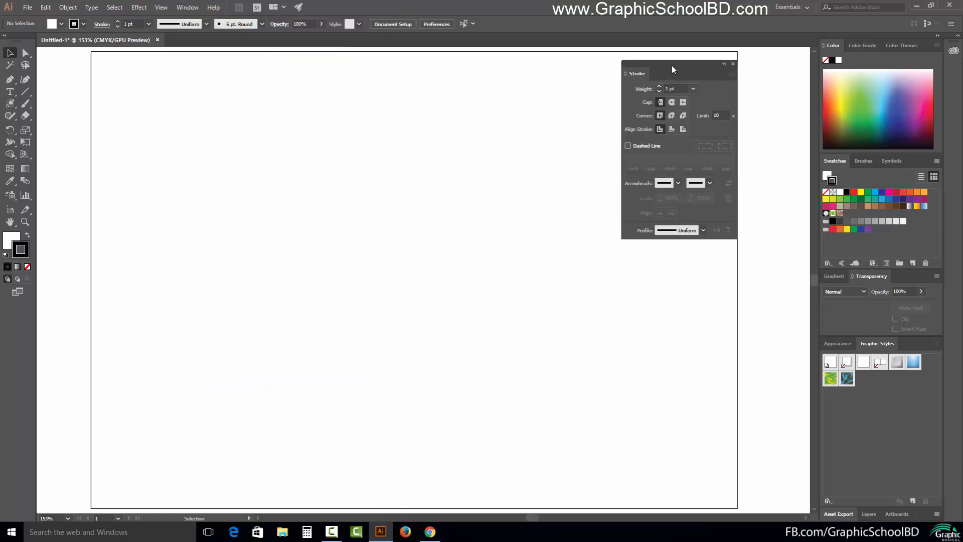
left_click_drag(671, 65, 670, 71)
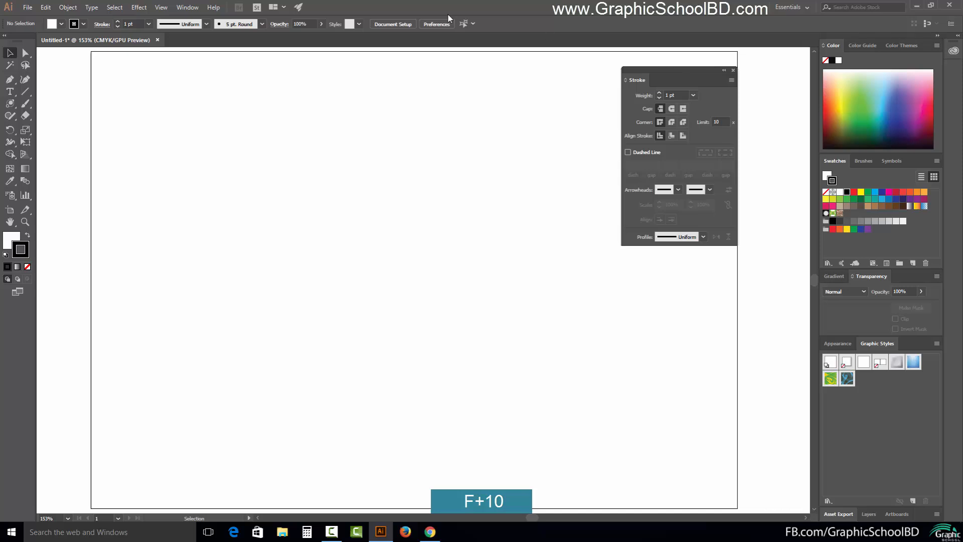
left_click(191, 8)
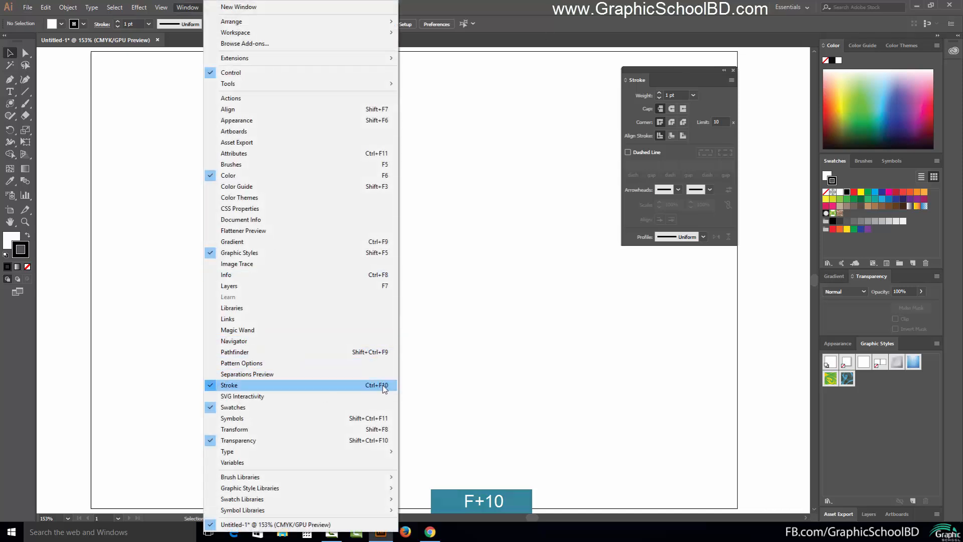
left_click(582, 213)
left_click_drag(685, 74, 684, 76)
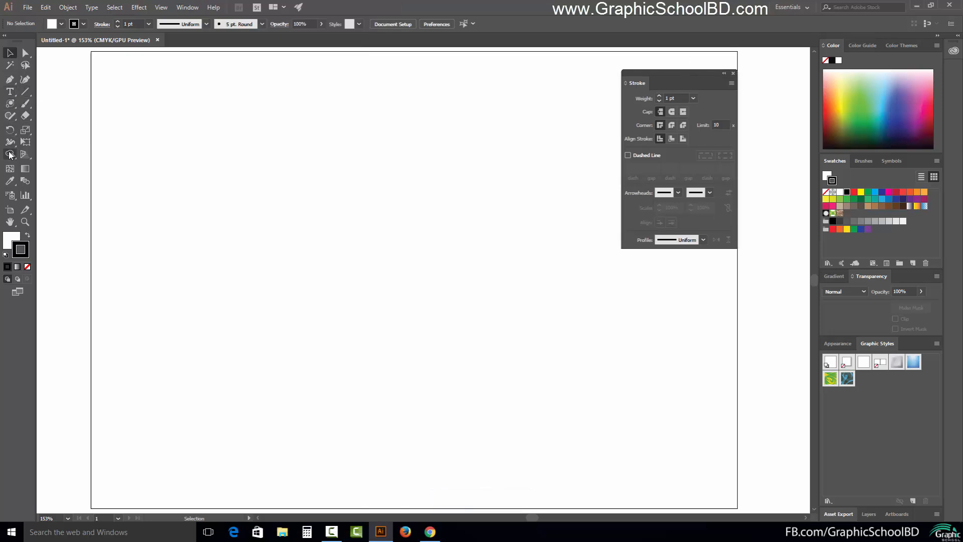
- Draw a rectangle about 352 by 163 pt in the middle of the artboard and fill it with green
left_click(10, 104)
left_click_drag(11, 104, 50, 106)
left_click_drag(212, 184, 480, 310)
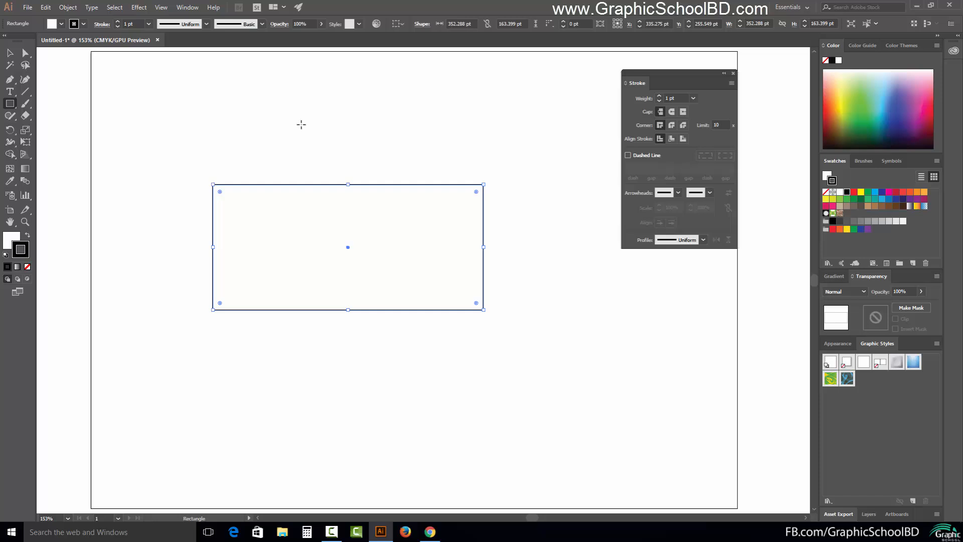
left_click(9, 244)
left_click(865, 106)
left_click(860, 103)
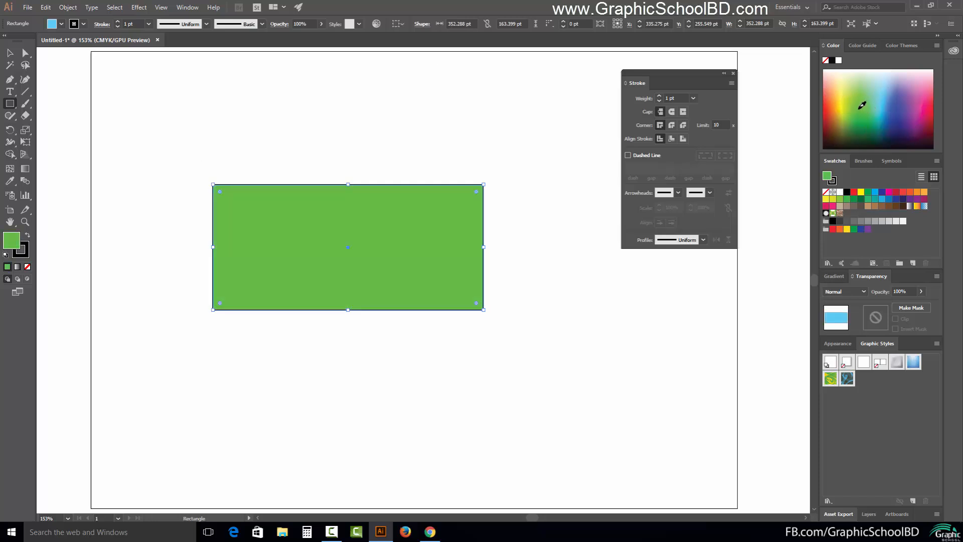
left_click(9, 53)
left_click(339, 139)
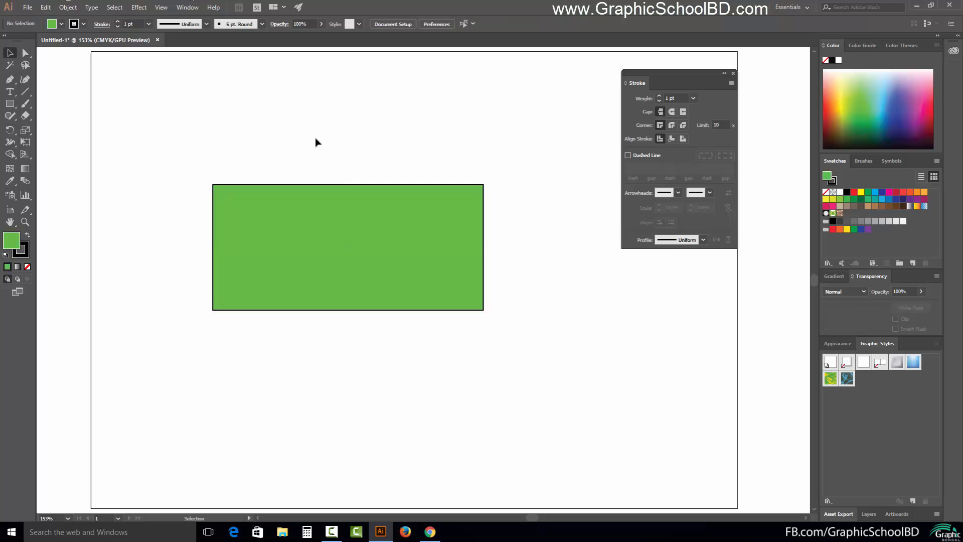
- Set the green rectangle's stroke weight to 12 pt
left_click_drag(315, 139, 353, 401)
scroll(332, 170, "up", 1)
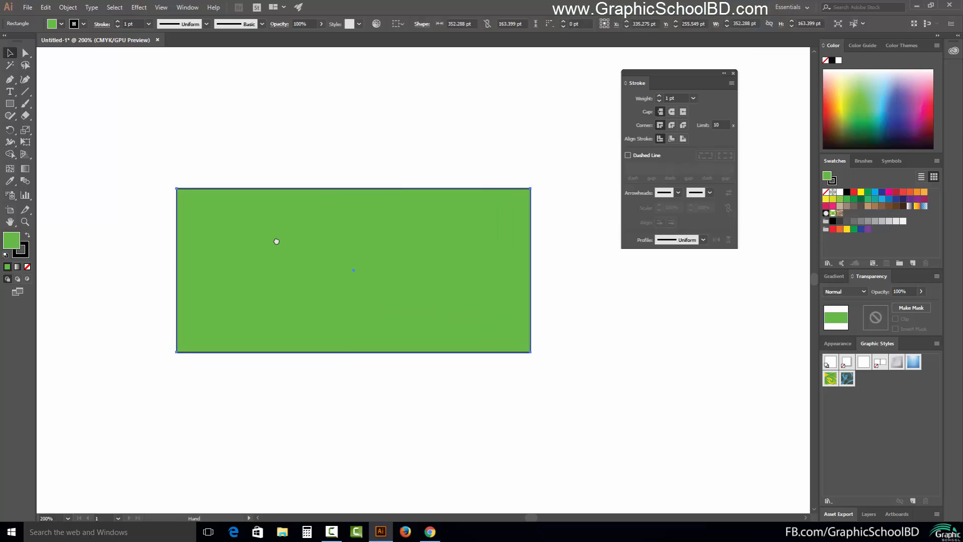
left_click(203, 163)
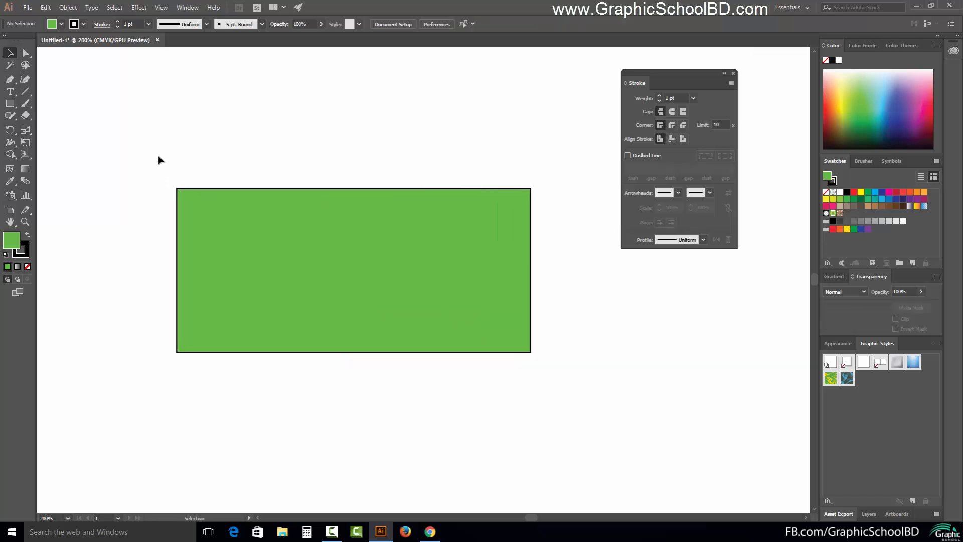
left_click(280, 270)
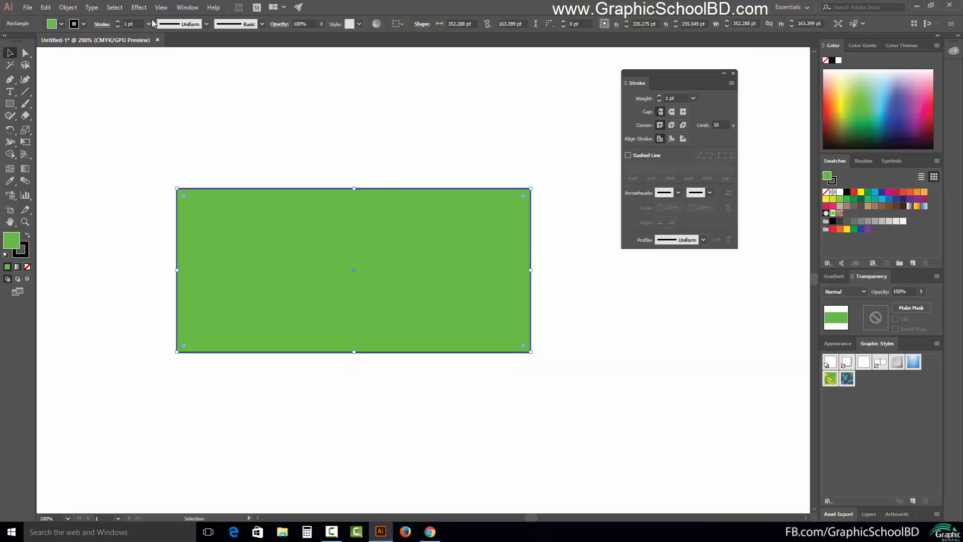
left_click(677, 99)
key("Up")
key("Up")
key("Up")
key("Up")
key("Up")
key("Up")
key("Up")
key("Up")
key("Up")
key("Up")
key("Up")
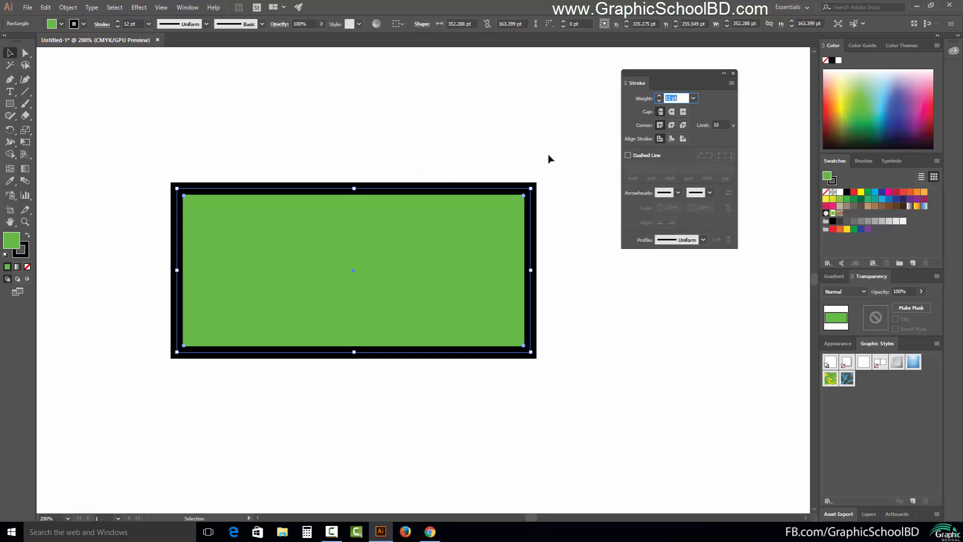
- Move the green rectangle down and to the right, and draw a vertical line about 310 pt long beside it
left_click(670, 113)
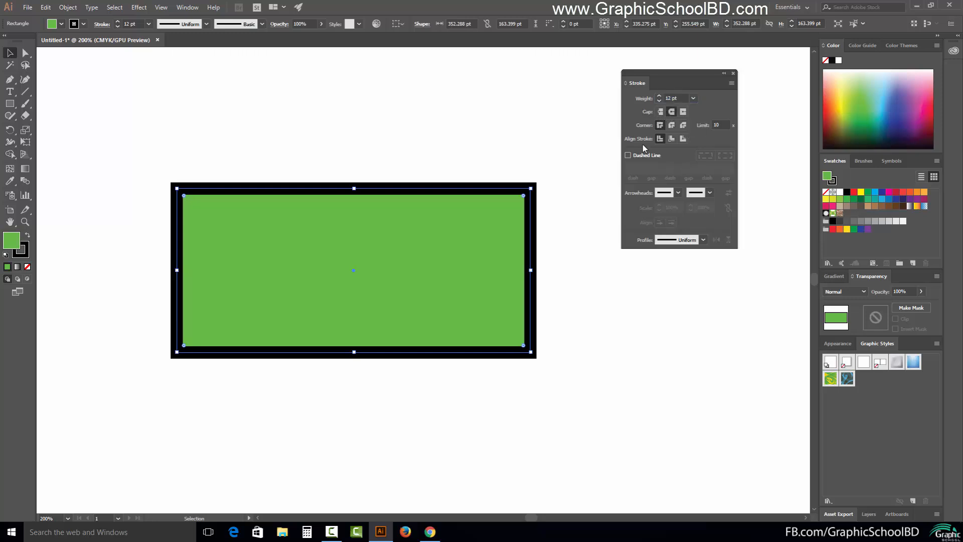
left_click_drag(404, 314, 702, 441)
left_click_drag(23, 90, 63, 95)
left_click_drag(184, 131, 185, 440)
left_click(10, 52)
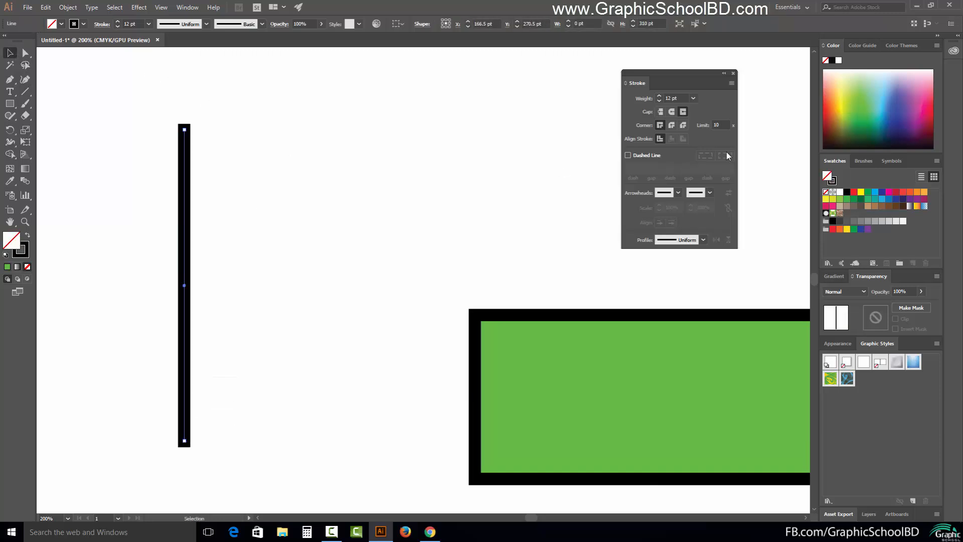
- Give the vertical line a butt cap, show the rulers and place a horizontal guide at the line's upper endpoint
left_click(663, 113)
scroll(187, 145, "up", 1)
scroll(187, 140, "down", 1)
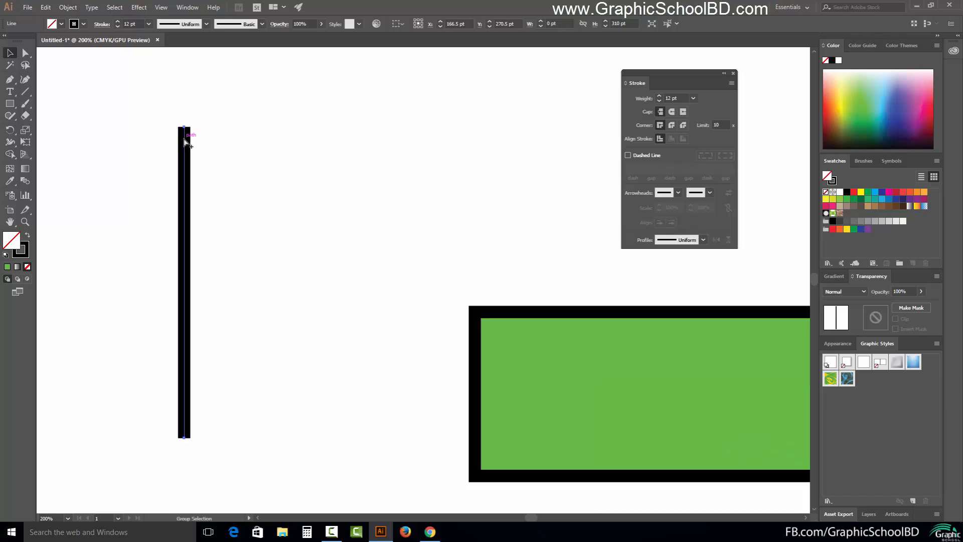
scroll(188, 137, "up", 1)
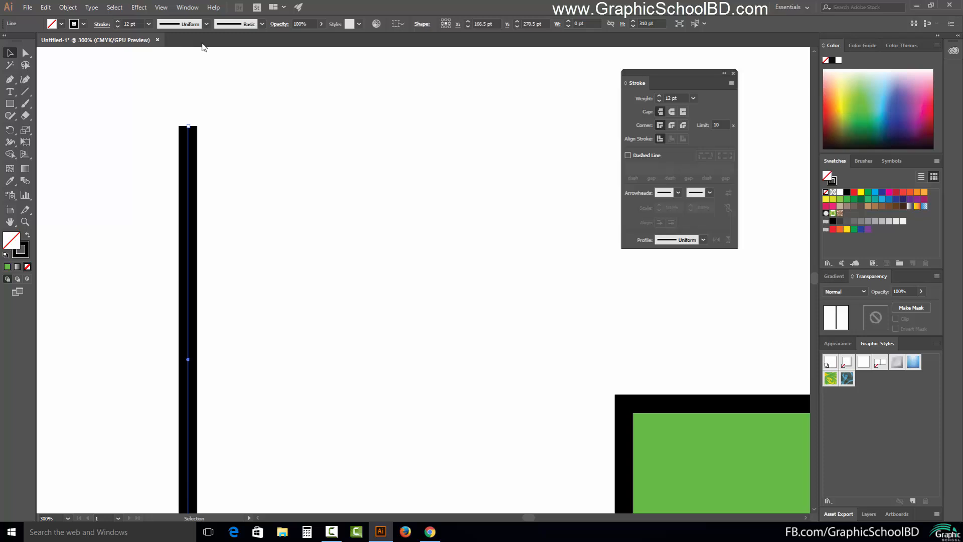
key("ctrl+r")
left_click_drag(199, 54, 202, 134)
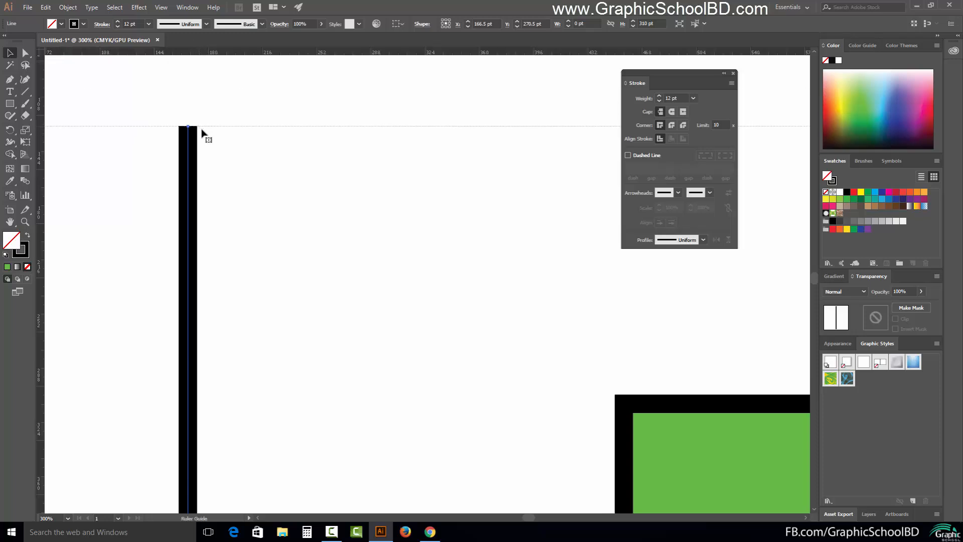
left_click_drag(410, 245, 154, 274)
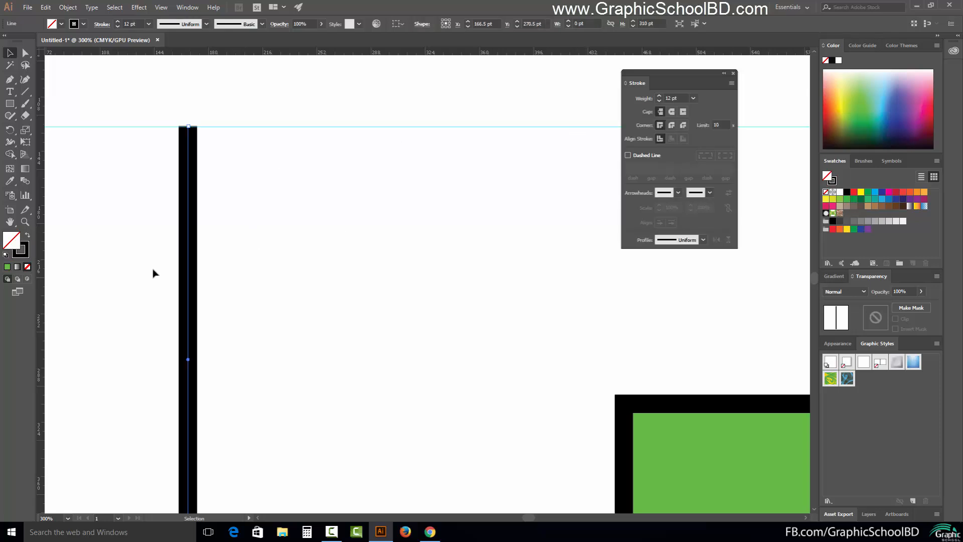
- Compare the Round Cap and Projecting Cap on the vertical line against the guide, and restore its butt cap
left_click(671, 112)
scroll(226, 186, "down", 5)
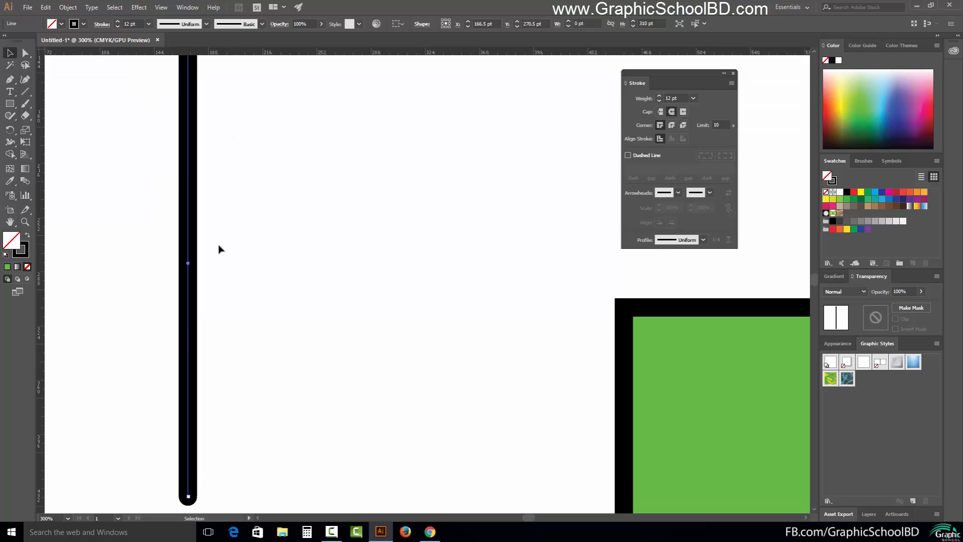
scroll(211, 371, "up", 4)
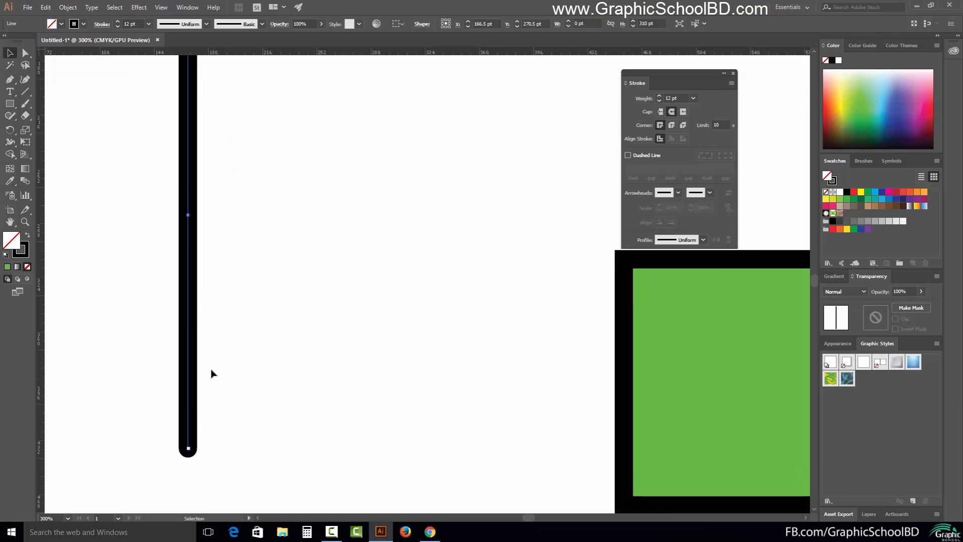
scroll(223, 283, "up", 1)
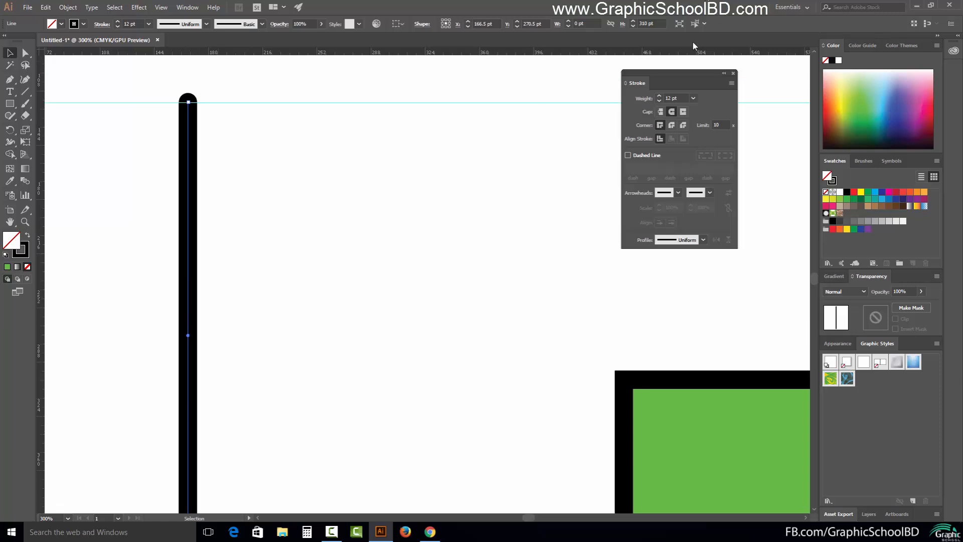
left_click(684, 111)
scroll(362, 157, "up", 3)
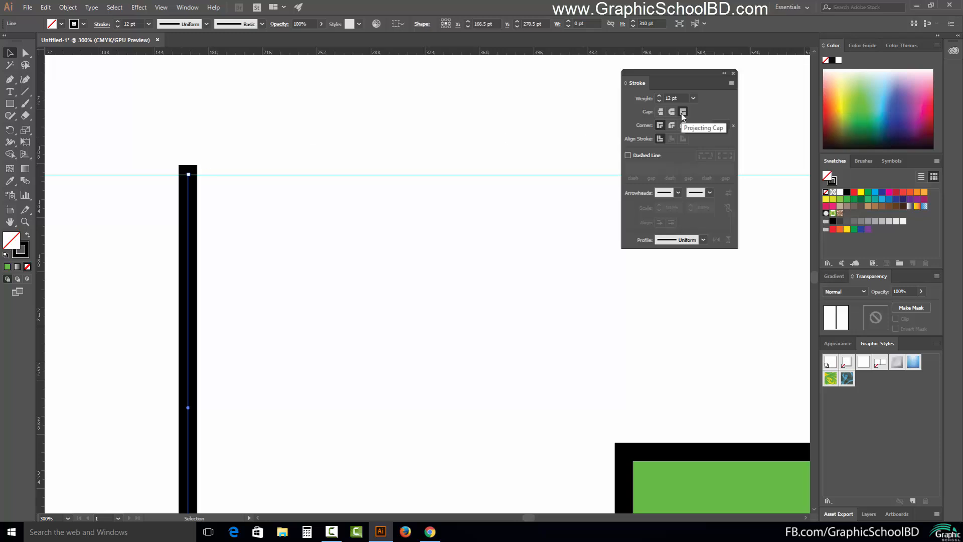
left_click(660, 112)
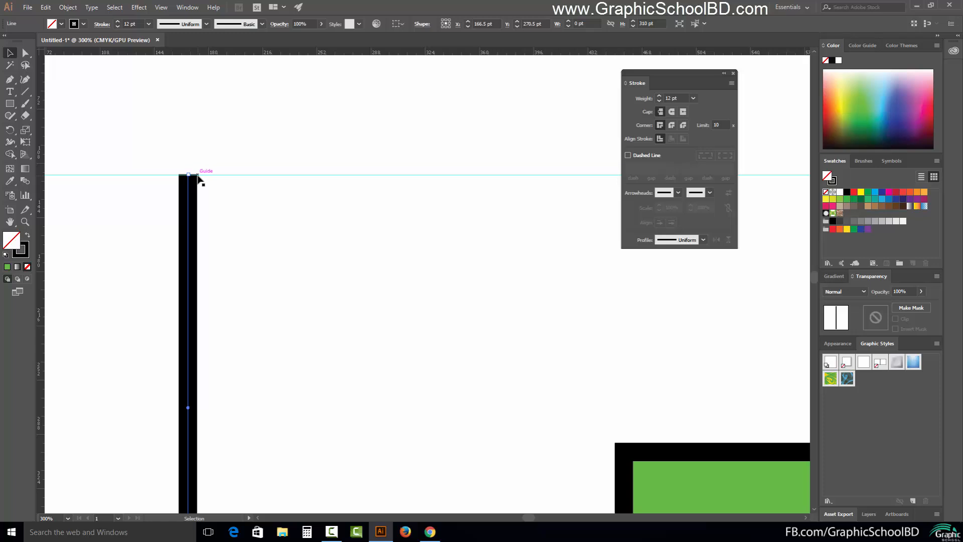
scroll(385, 194, "down", 2)
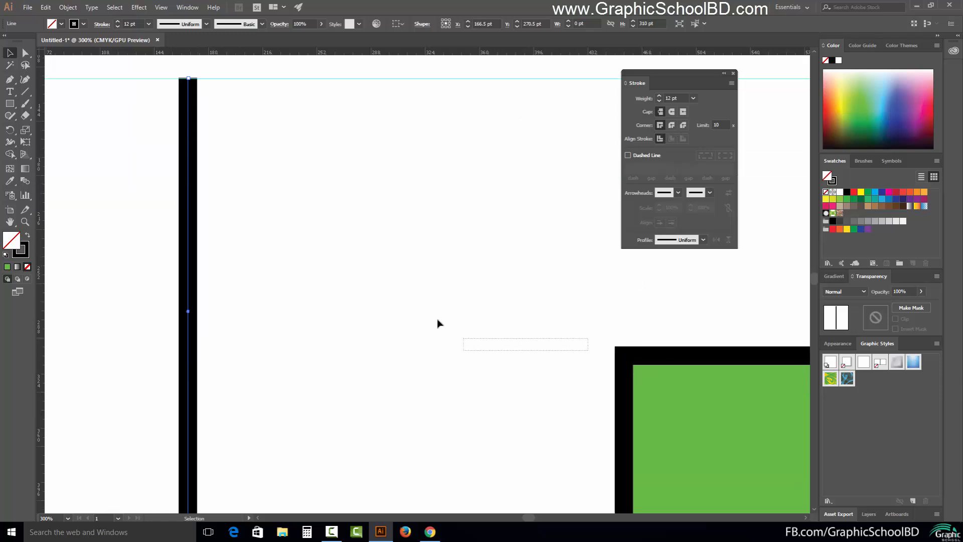
- Scale the green rectangle down to about 181 by 84 pt and place it just right of the vertical line
left_click(755, 378)
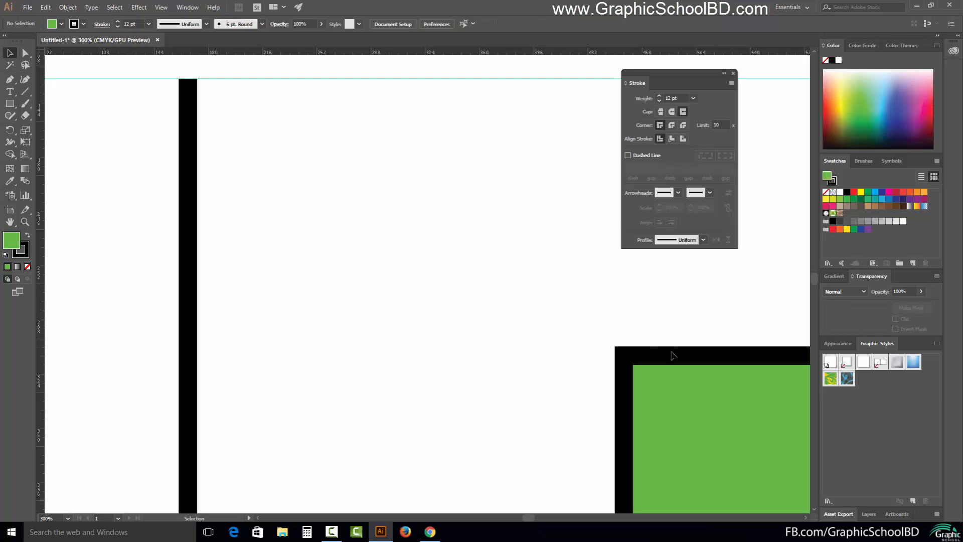
mouse_move(672, 355)
left_mouse_down()
mouse_move(322, 253)
mouse_move(271, 215)
mouse_move(370, 307)
mouse_move(557, 329)
mouse_move(284, 239)
mouse_move(364, 182)
mouse_move(358, 176)
left_mouse_up()
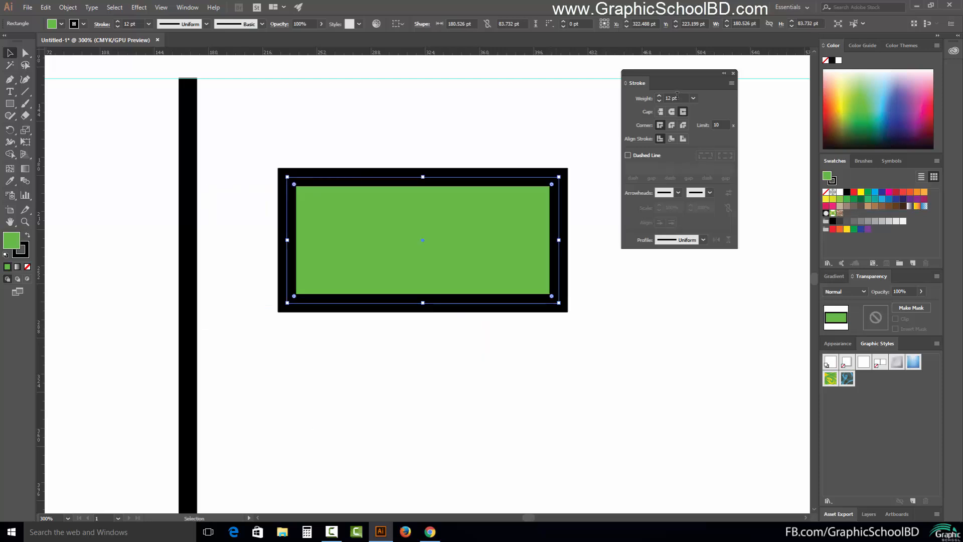
- Try the Round Join and Bevel Join on the rectangle's stroke corners, and return to Miter Join
left_click(671, 125)
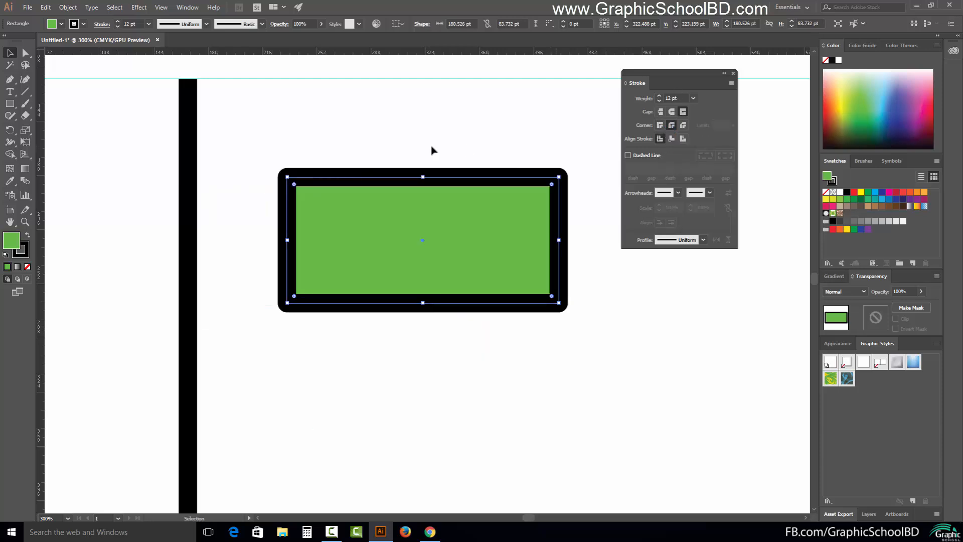
left_click(684, 126)
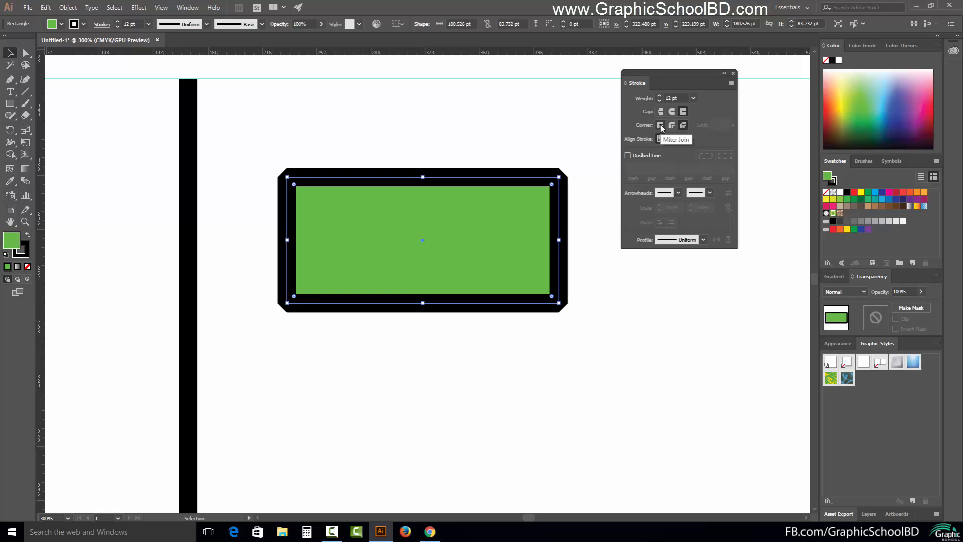
left_click(660, 125)
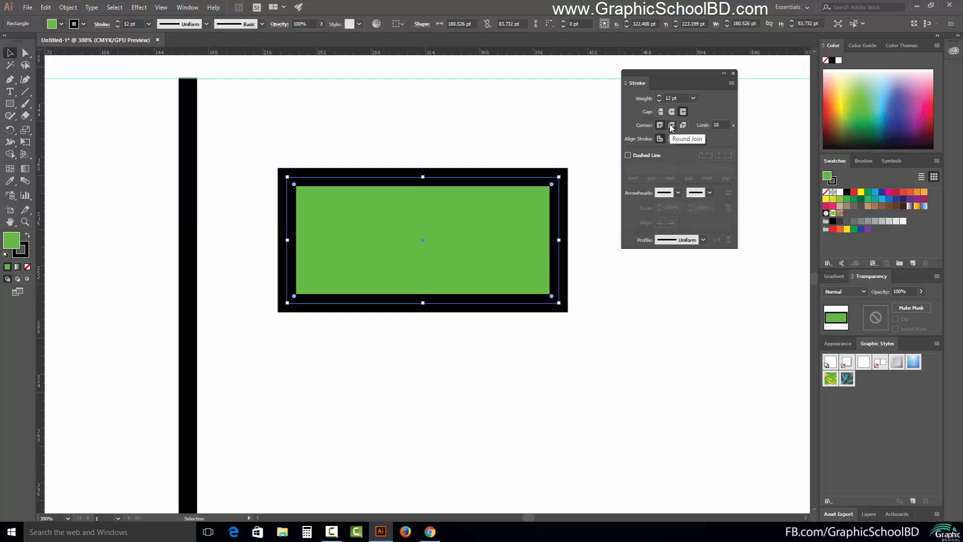
left_click(671, 126)
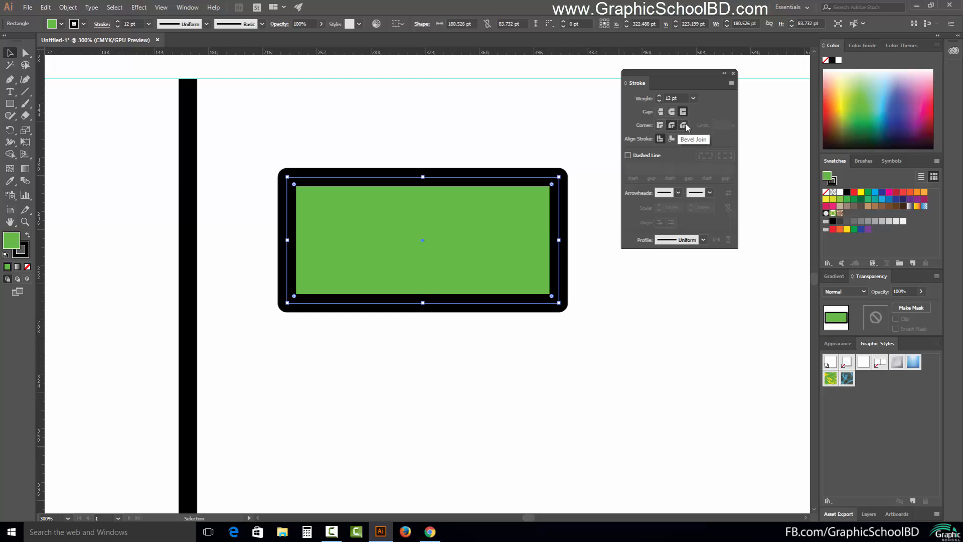
left_click(660, 125)
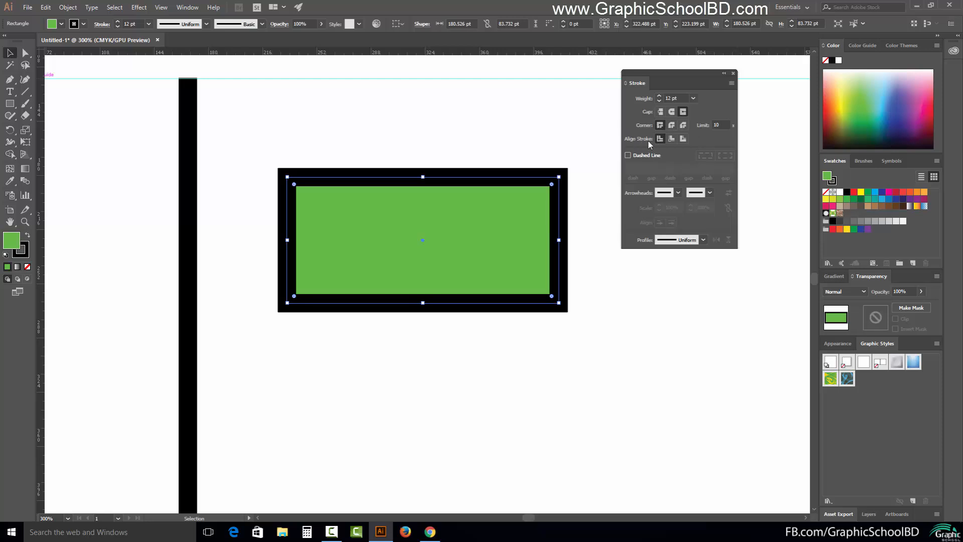
- Try aligning the rectangle's stroke to the inside and the outside of its path, and return it to center alignment
left_click(671, 139)
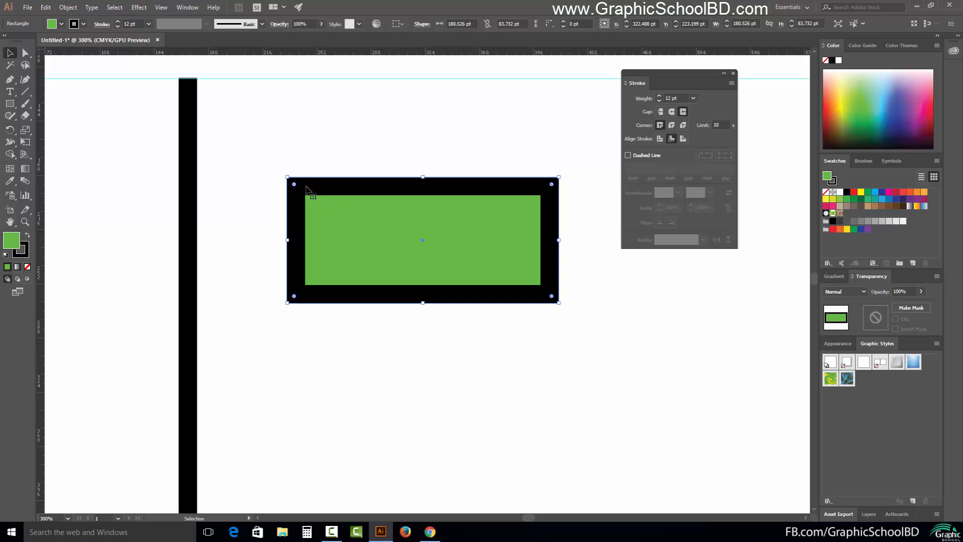
left_click(683, 138)
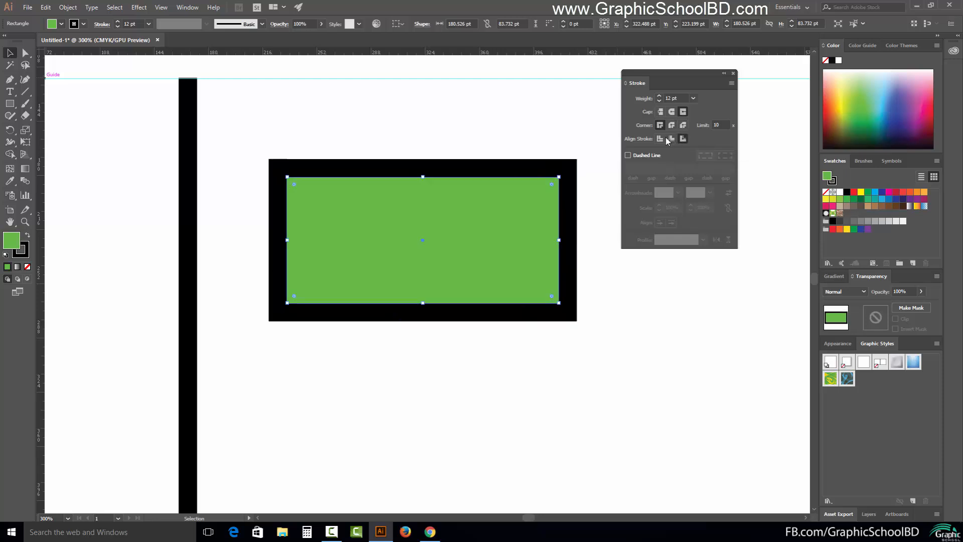
left_click(659, 139)
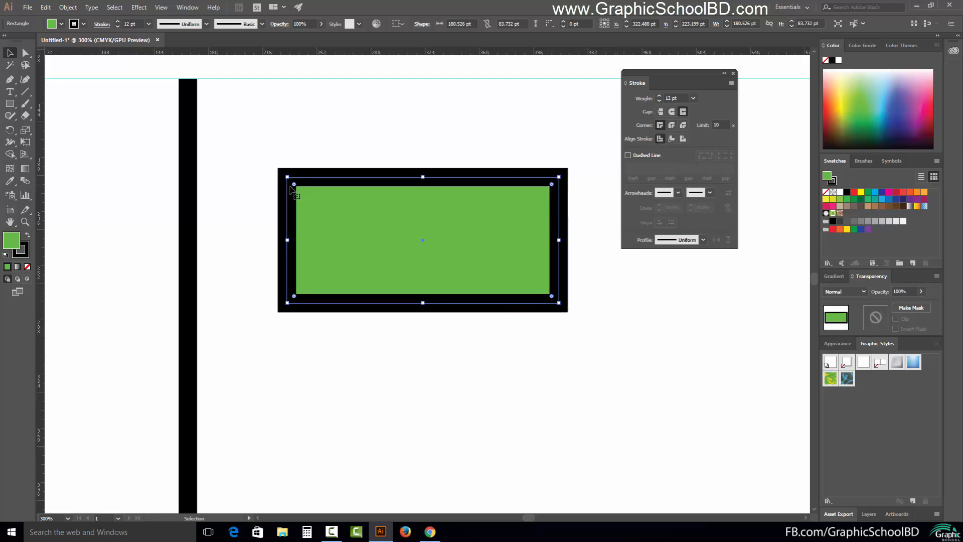
- Align the green rectangle's stroke to the outside of its path
left_click(683, 139)
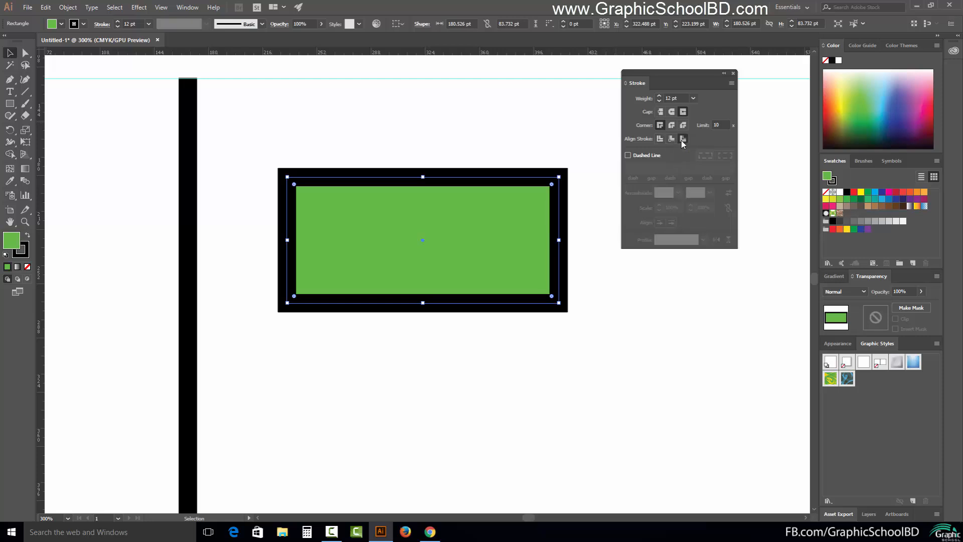
left_click_drag(296, 111, 360, 227)
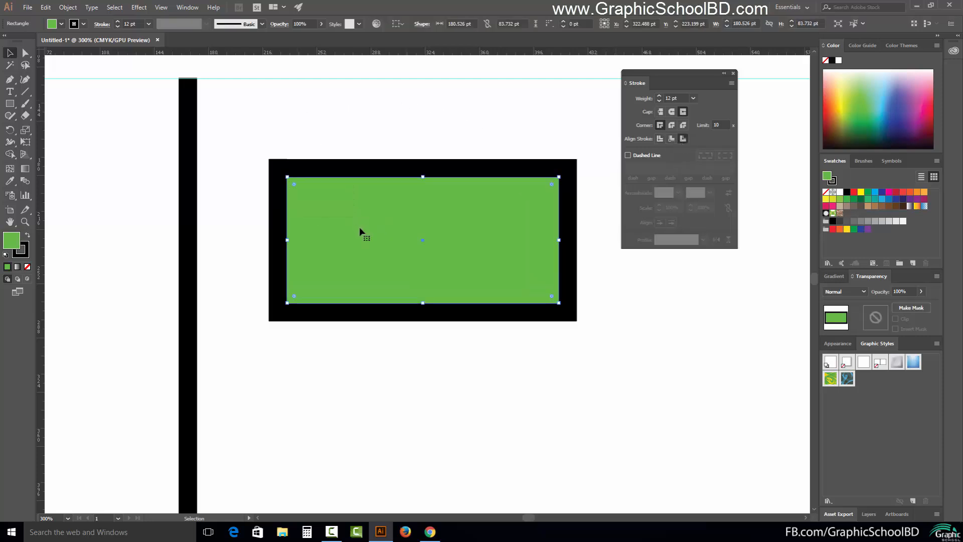
left_click(496, 139)
left_click_drag(112, 154, 226, 203)
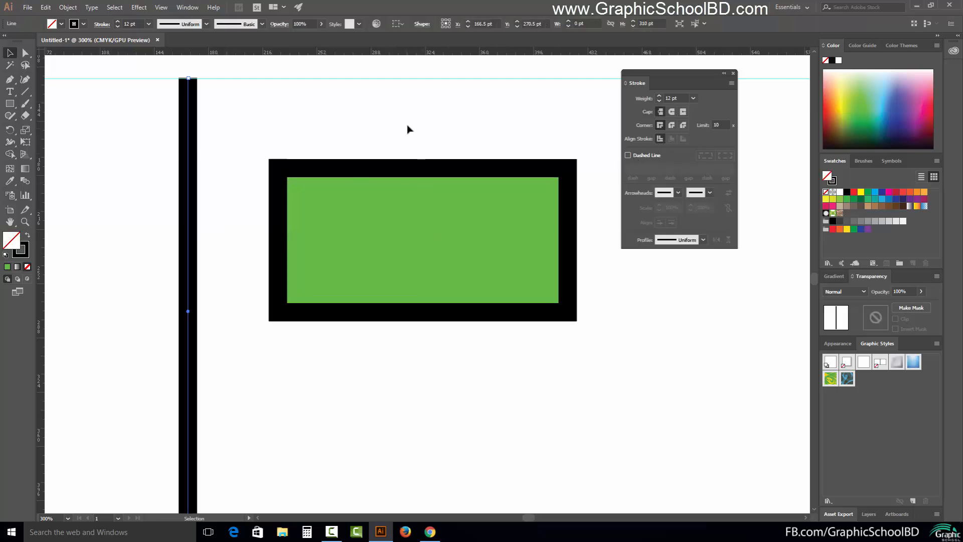
- Turn the rectangle's stroke into a dashed line with a 12 pt dash, and deselect the rectangle
left_click_drag(408, 124, 424, 180)
left_click(633, 155)
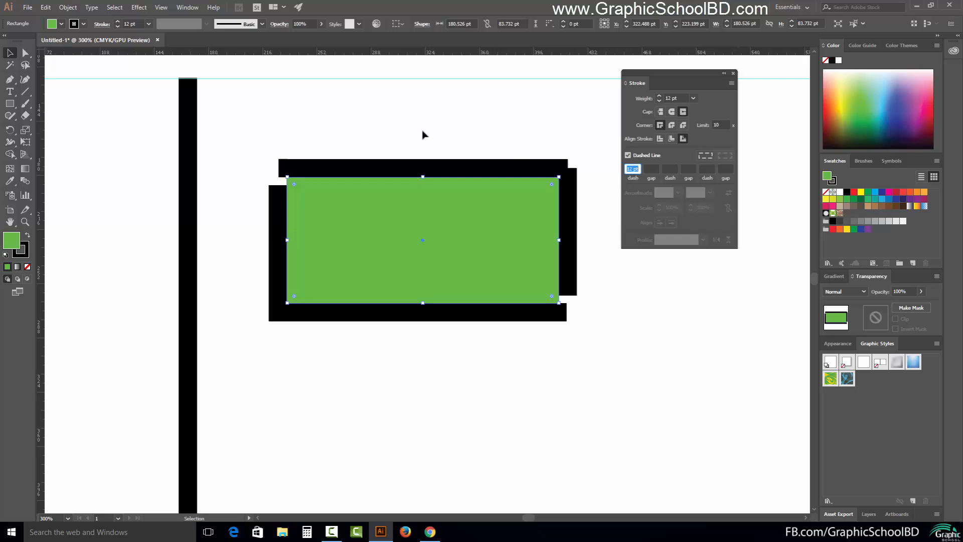
left_click(404, 127)
left_click_drag(130, 135, 206, 171)
left_click(366, 102)
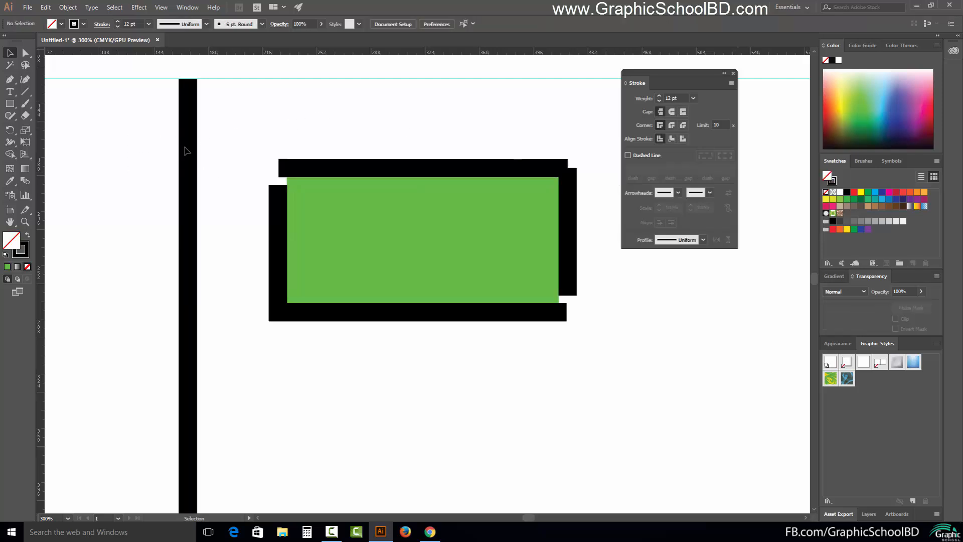
- Make the vertical line dashed with a 12 pt dash and a 10 pt gap
left_click(193, 184)
left_click(640, 156)
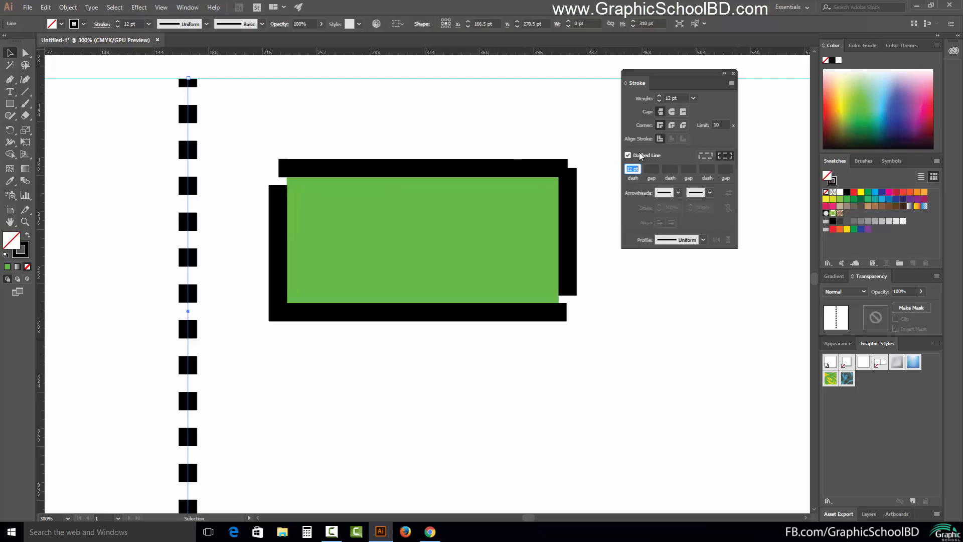
left_click(648, 170)
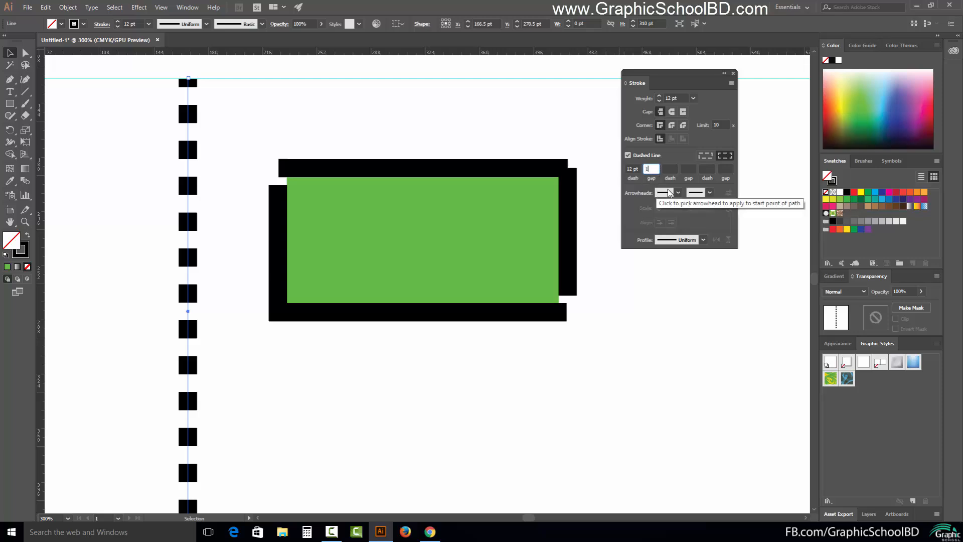
type("10")
key("Tab")
left_click(639, 169)
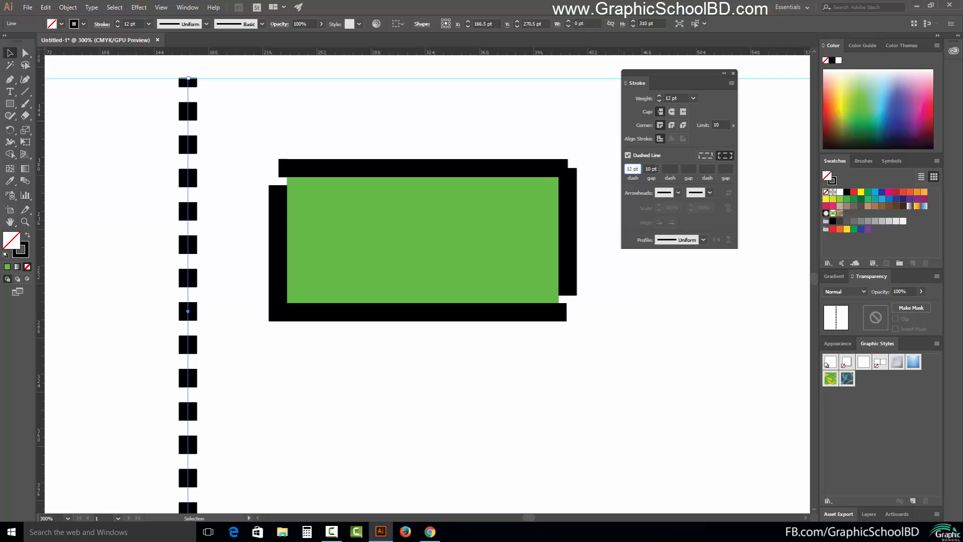
left_click(647, 169)
left_click(631, 170)
- Add the Arrow 1 arrowhead to the dashed line's start, and lay the line horizontally below the rectangle with the arrowhead facing right
left_click(677, 192)
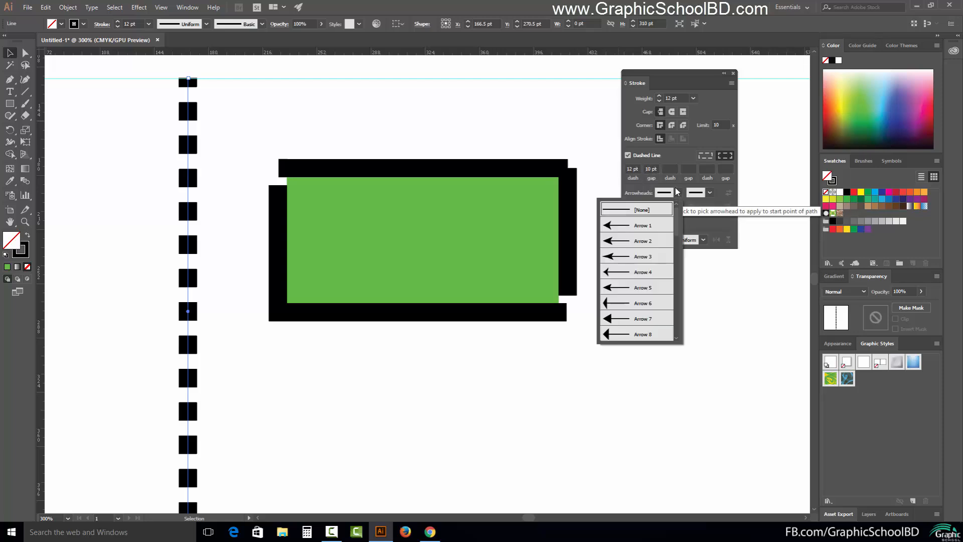
left_click(638, 225)
scroll(197, 301, "down", 4)
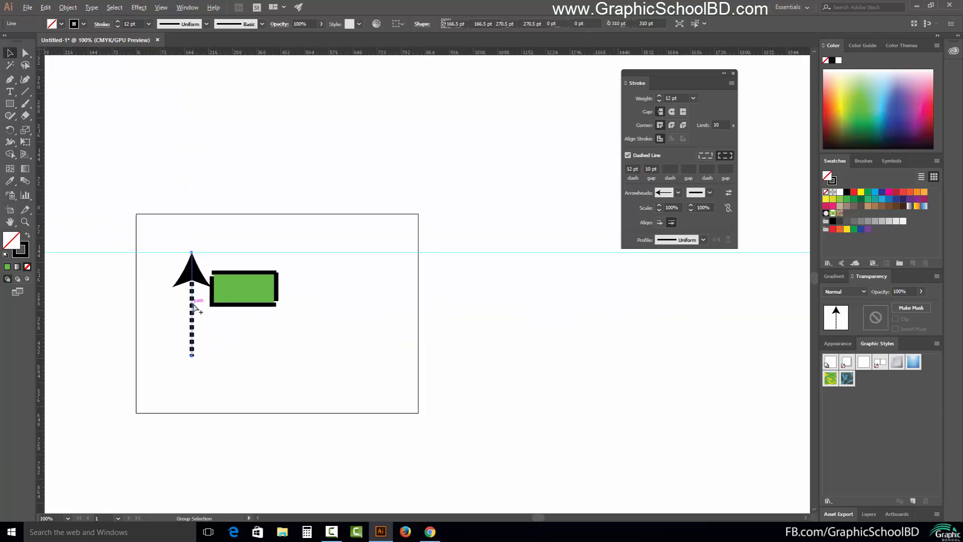
scroll(198, 301, "up", 1)
left_click_drag(192, 261, 408, 405)
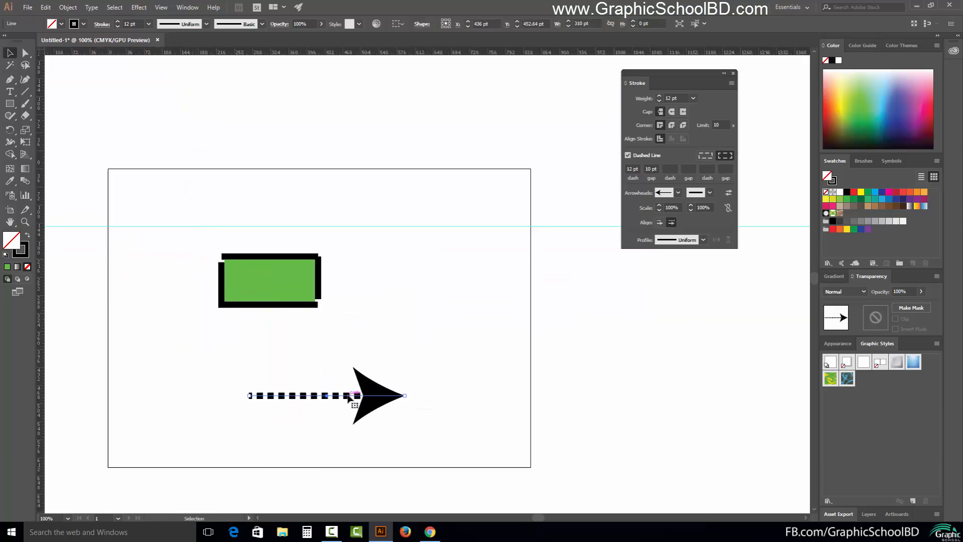
scroll(341, 366, "up", 2)
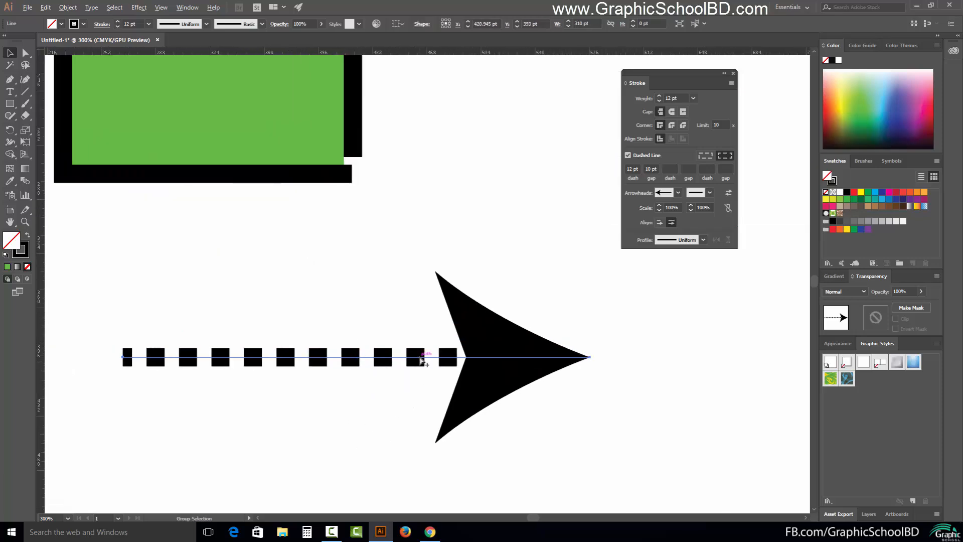
- Try a long swept arrowhead at the line's start, and replace it with the small chevron-shaped arrowhead
left_click(667, 197)
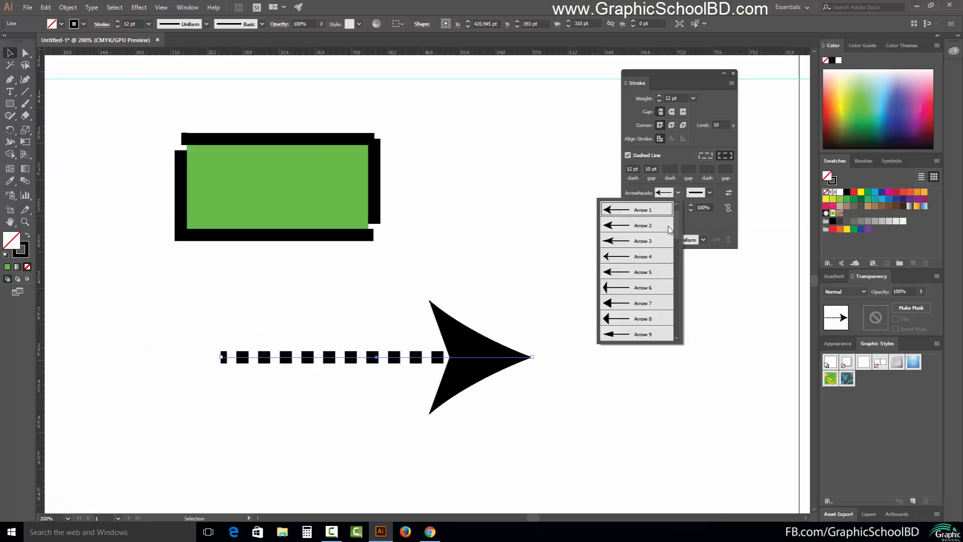
left_click(654, 221)
left_click(666, 196)
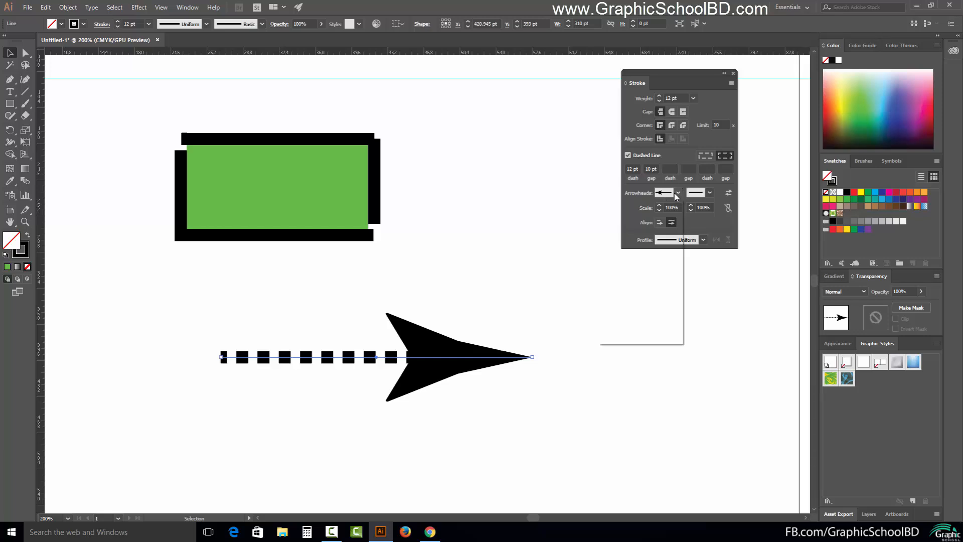
left_click(636, 318)
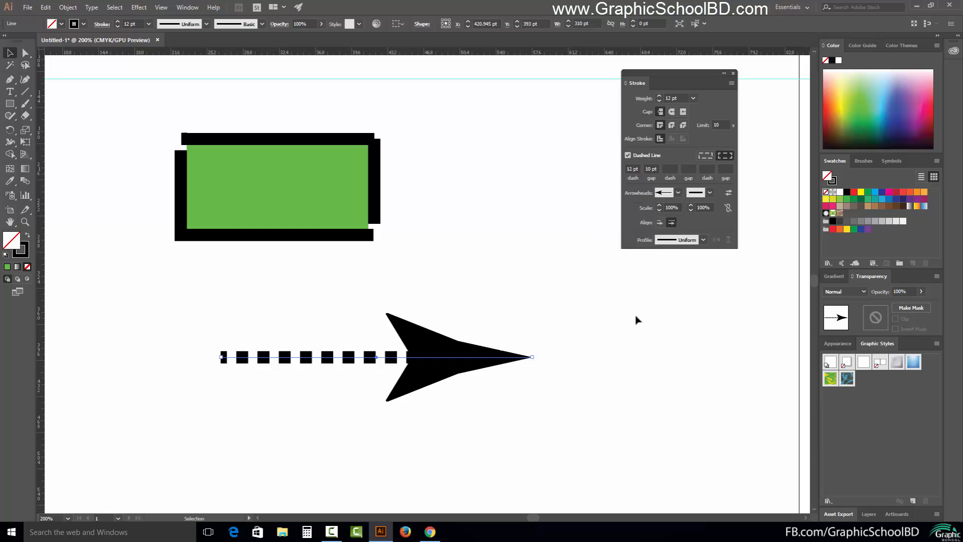
- Try the Arrow 3 arrowhead at the line's other end, and change it to Arrow 4
left_click(711, 191)
left_click(653, 262)
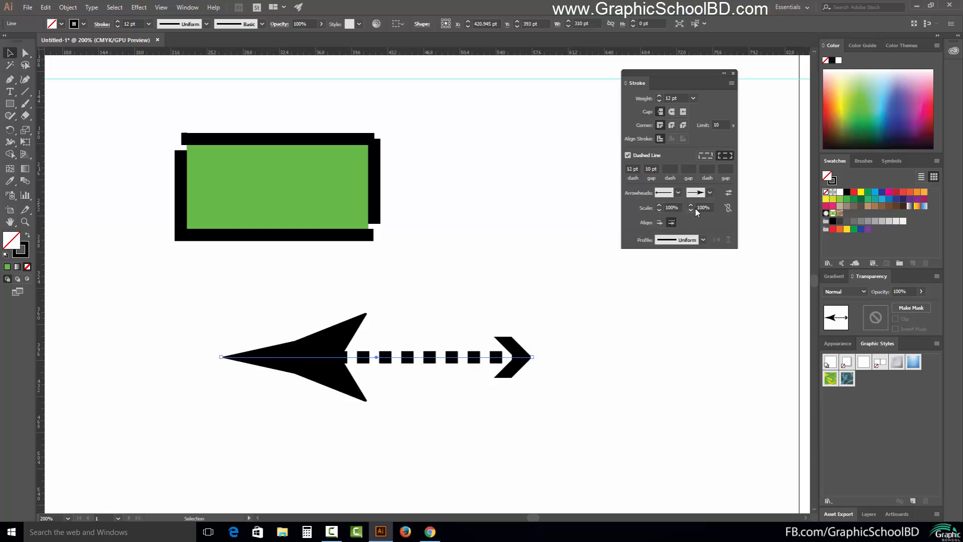
left_click(701, 196)
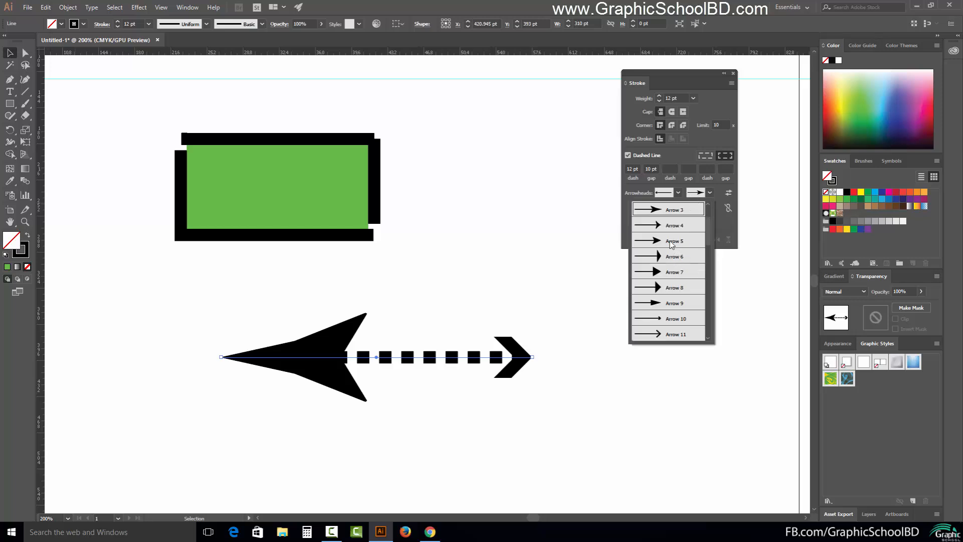
left_click(671, 225)
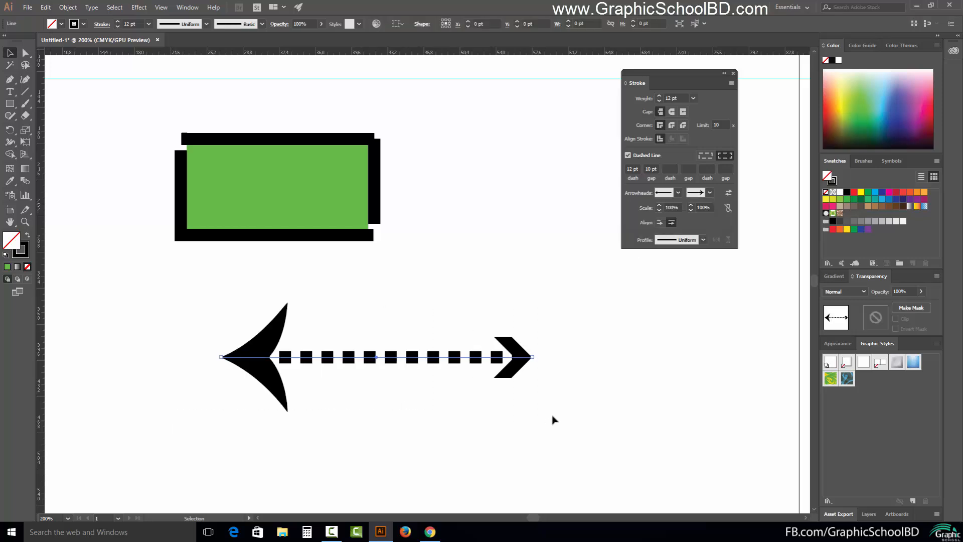
- Turn off the line's dashes, try the lens-shaped width profile, and apply the wedge-shaped profile instead
left_click(648, 155)
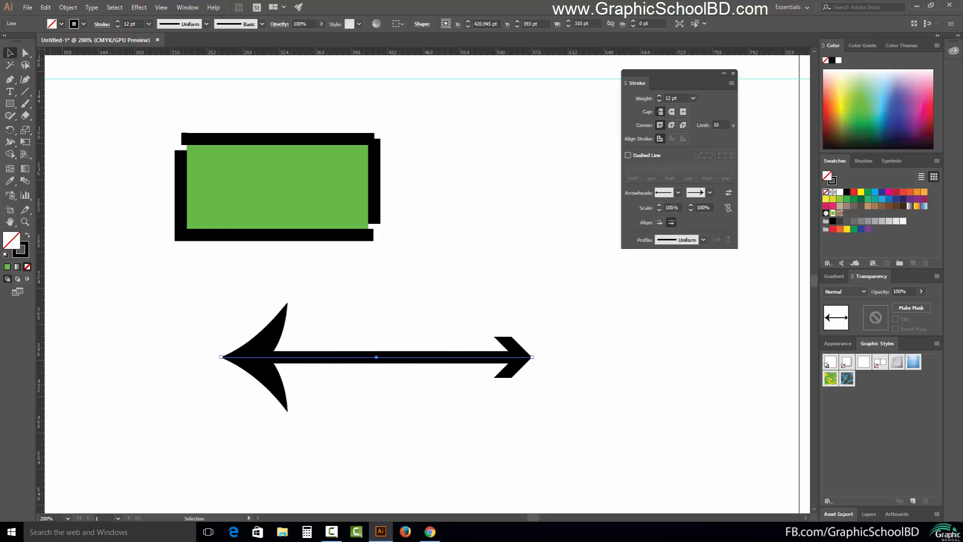
left_click(667, 241)
left_click(673, 278)
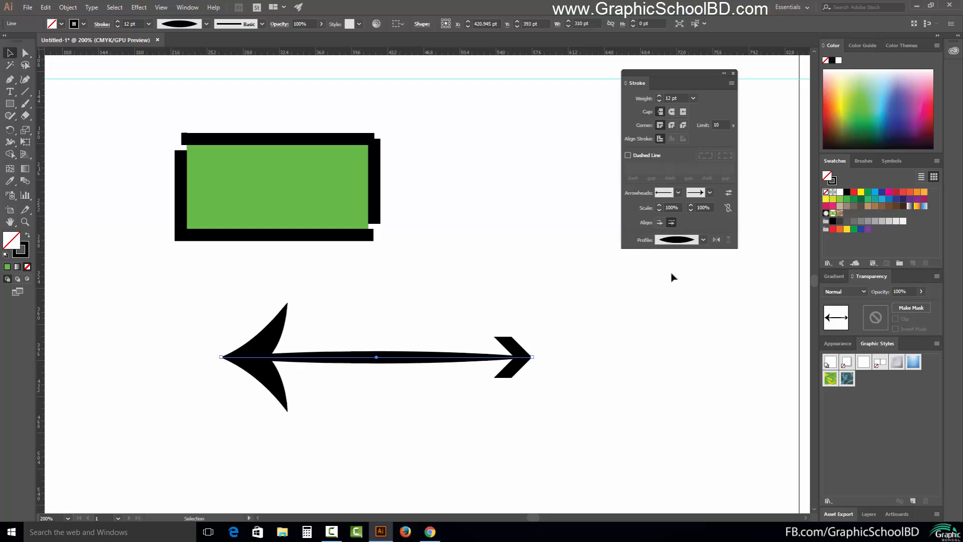
left_click(666, 244)
left_click(674, 315)
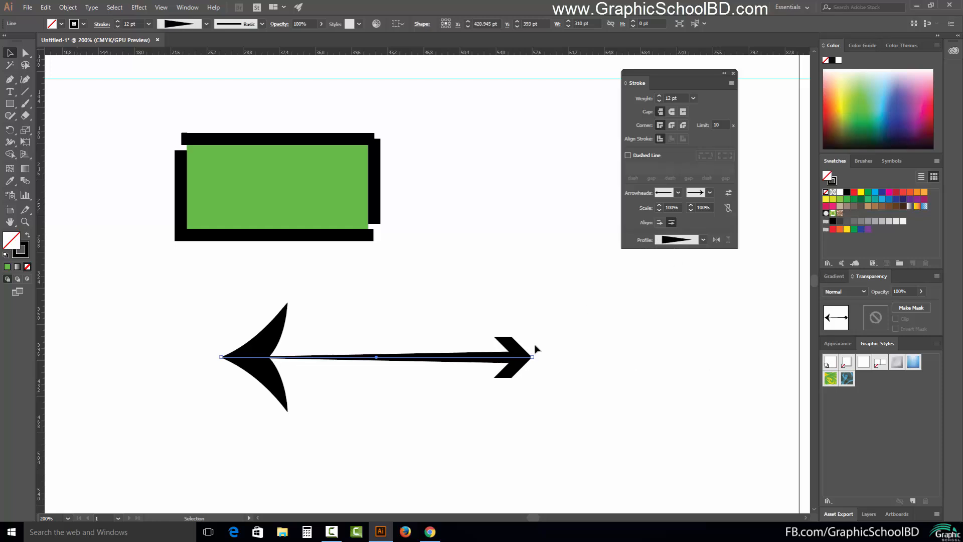
left_click_drag(519, 361, 520, 361)
left_click(582, 390)
left_click_drag(665, 399, 200, 291)
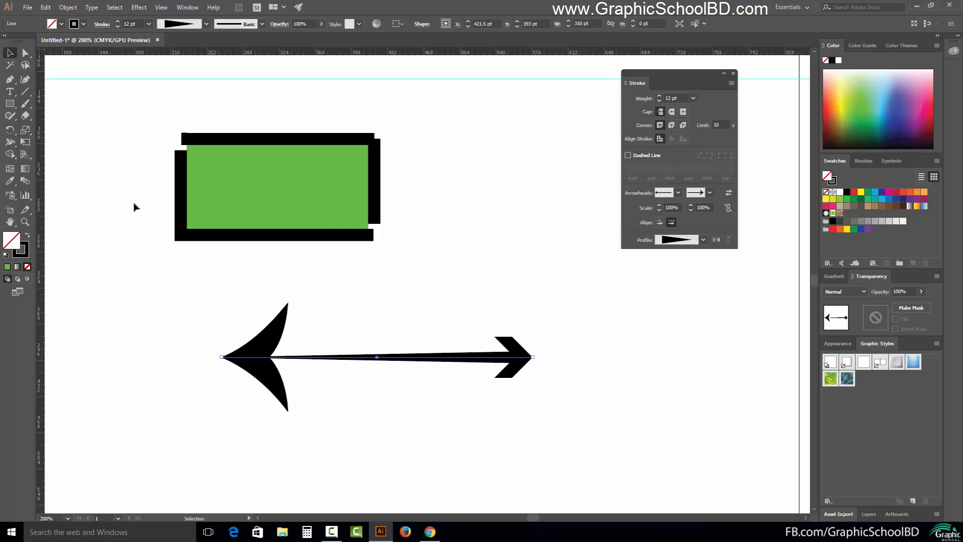
left_click(167, 240)
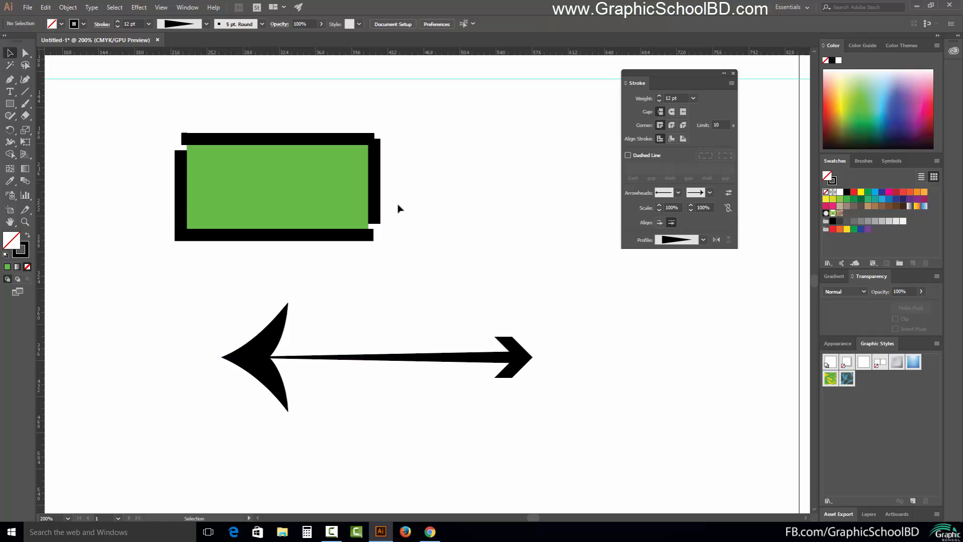